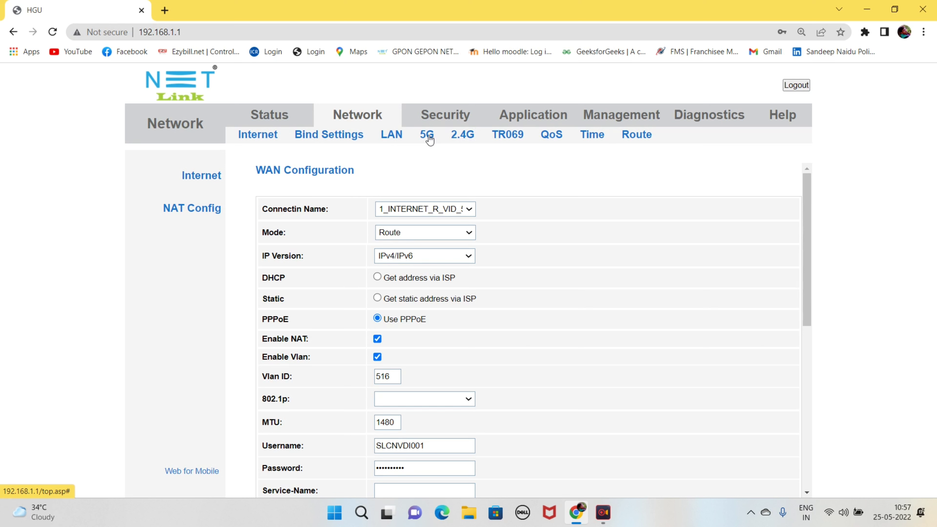
# Step: Go to the 5 GHz WLAN Basic page and open Multiple AP, showing AP1–AP3 (FTTH-1111 to FTTH-3333)
pyautogui.click(427, 135)
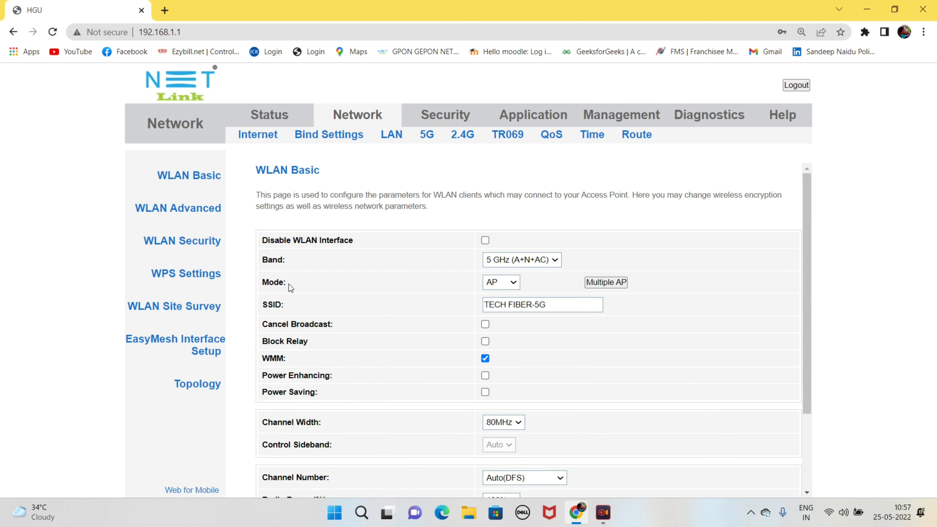
pyautogui.moveTo(285, 281); pyautogui.dragTo(254, 283)
pyautogui.click(281, 281)
pyautogui.click(611, 284)
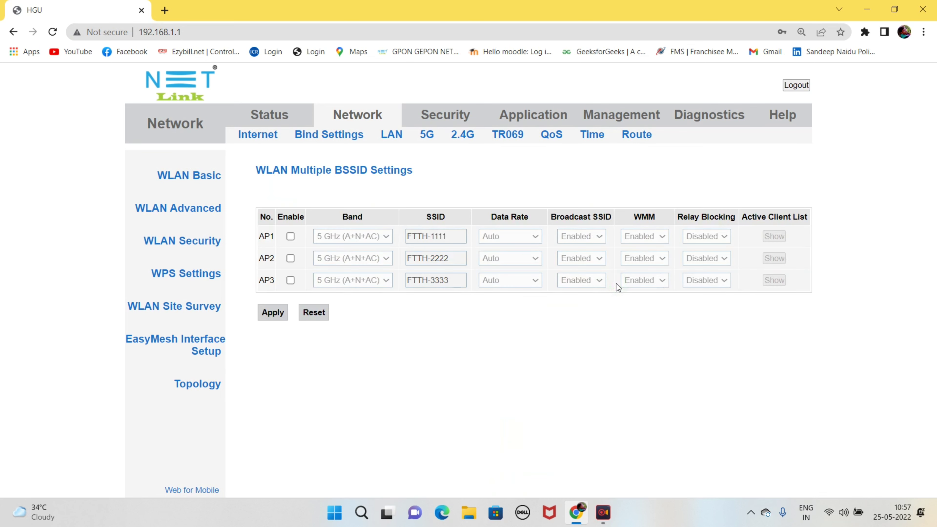
# Step: Enable 5 GHz AP1, rename it from FTTH-1111 to 5G-Guest, and apply the change
pyautogui.click(290, 236)
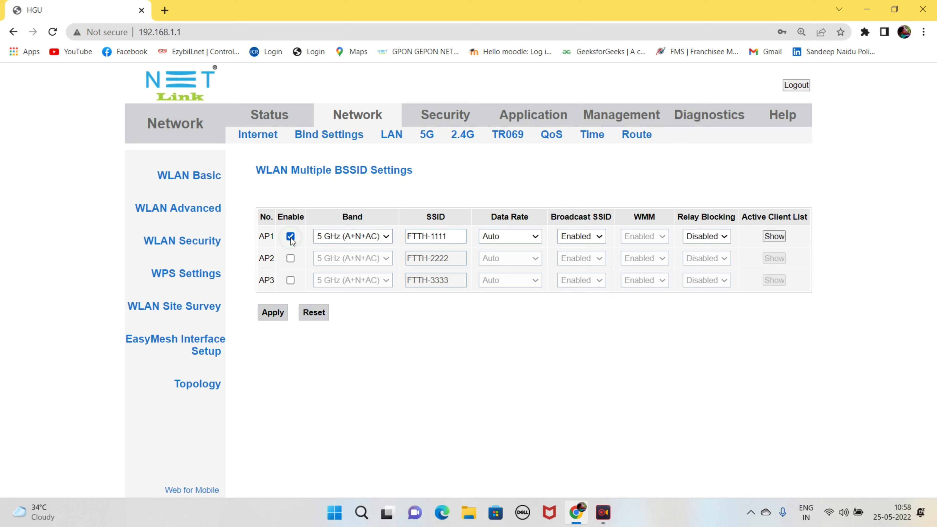
pyautogui.click(457, 235)
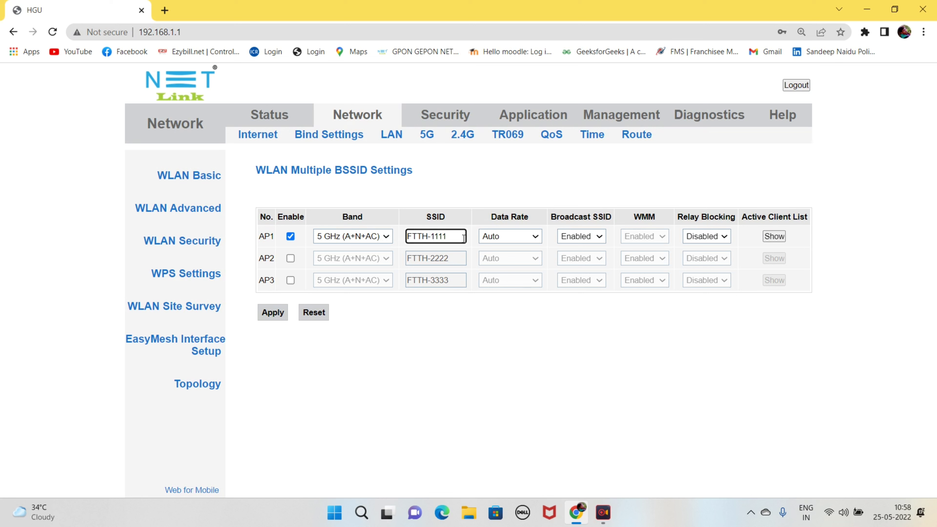
pyautogui.press('BackSpace')
pyautogui.press('BackSpace')
pyautogui.press('BackSpace')
pyautogui.press('BackSpace')
pyautogui.press('BackSpace')
pyautogui.press('BackSpace')
pyautogui.press('BackSpace')
pyautogui.press('BackSpace')
pyautogui.write('5g')
pyautogui.press('BackSpace')
pyautogui.write('G-Gues')
pyautogui.click(271, 315)
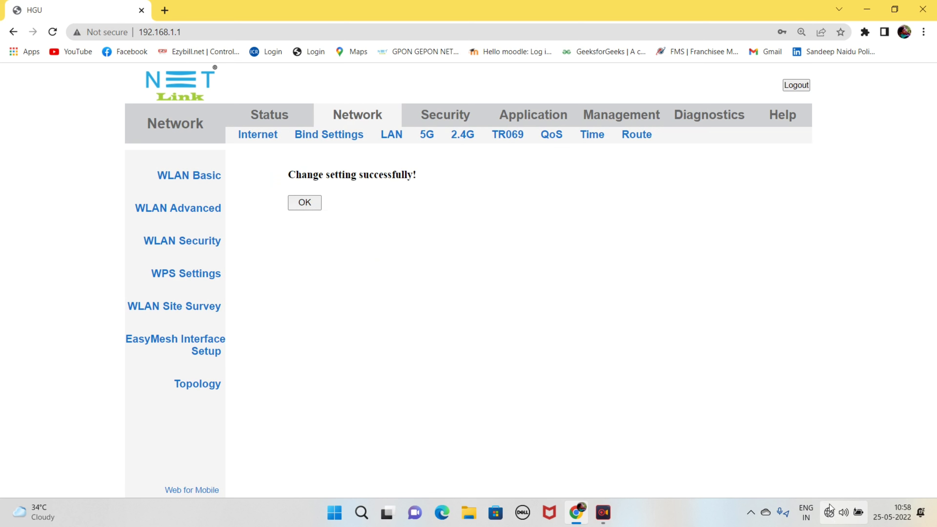
# Step: Acknowledge the saved change and verify 5G-Guest appears in the Windows Wi-Fi network list
pyautogui.click(829, 514)
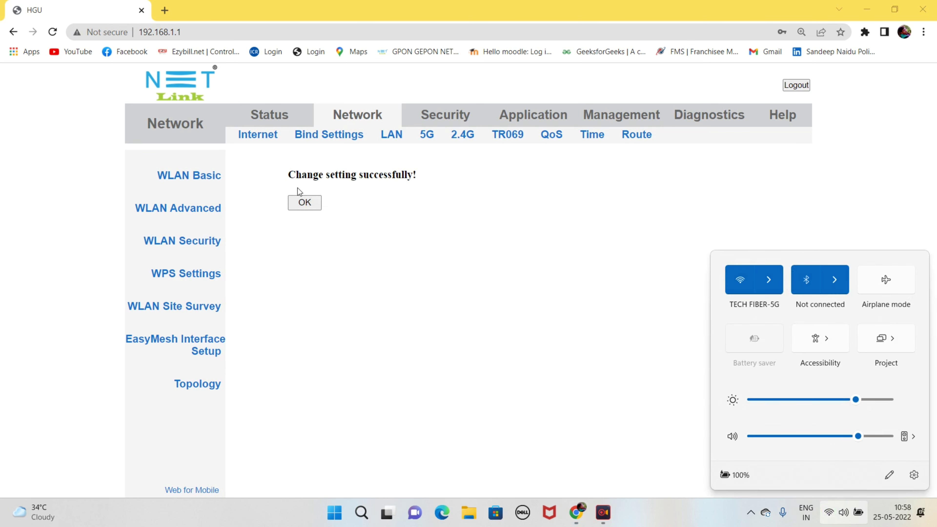
pyautogui.click(305, 203)
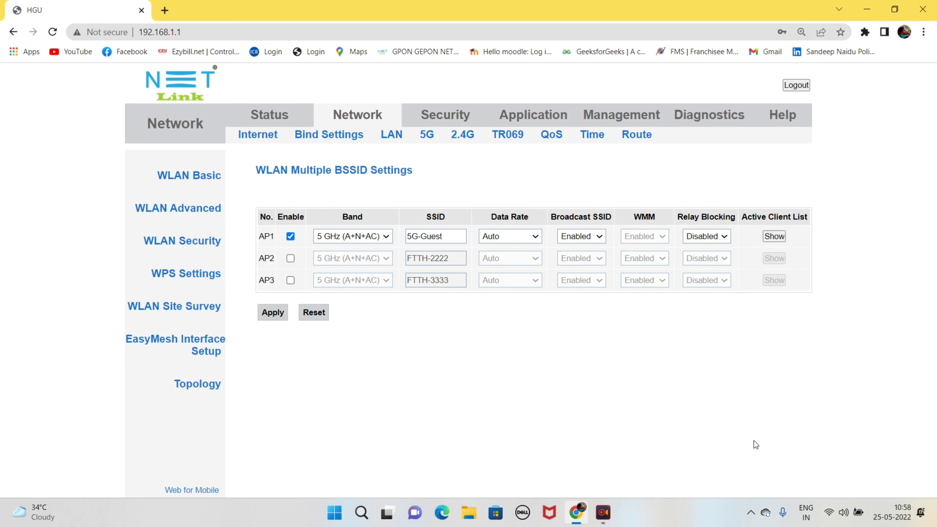
pyautogui.click(829, 512)
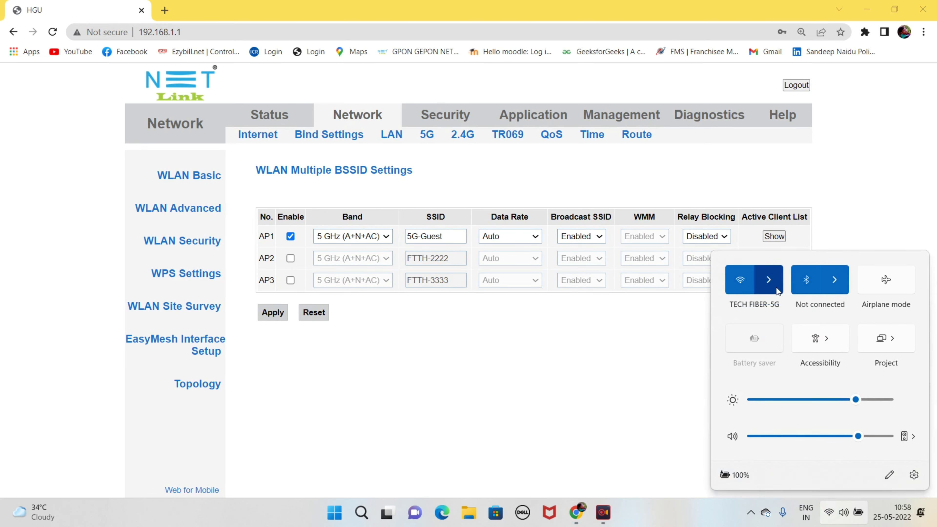
pyautogui.click(776, 277)
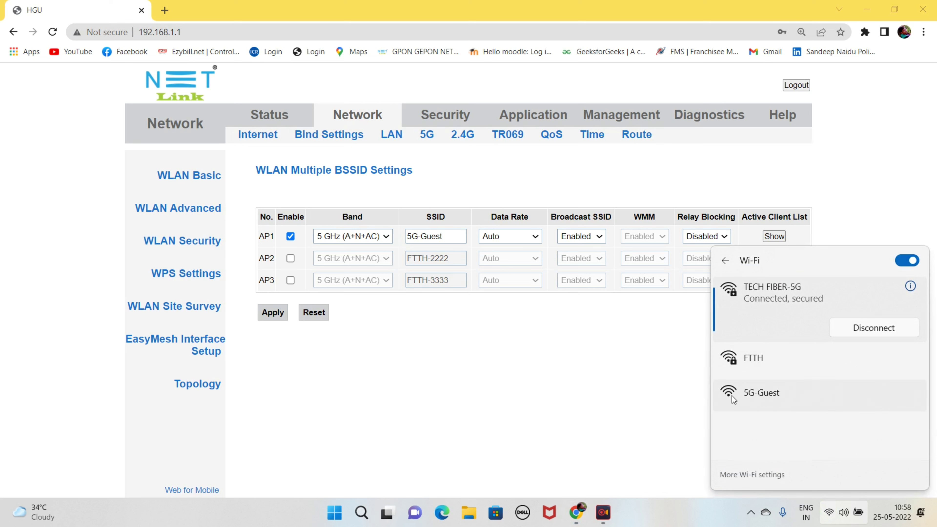
pyautogui.click(597, 390)
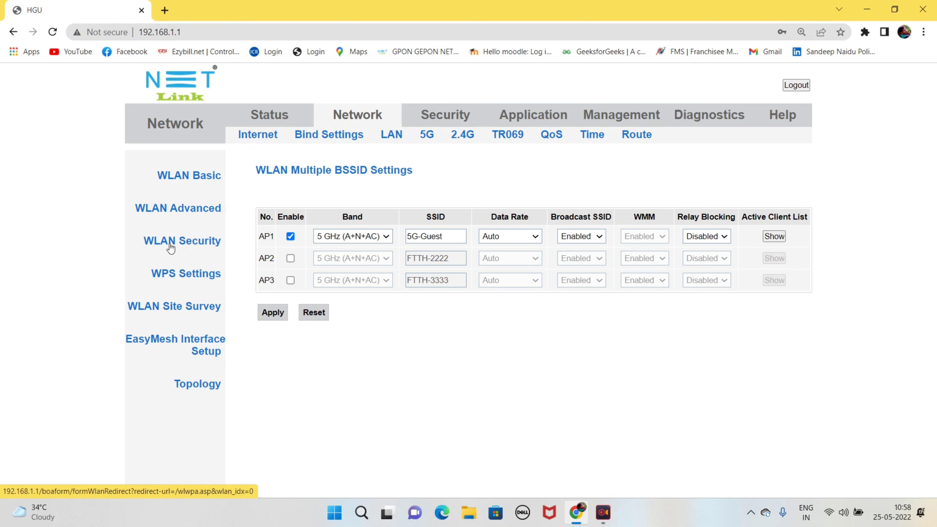
# Step: In WLAN Security, select SSID AP1 - 5G-Guest and set encryption to WPA2 Mixed
pyautogui.click(192, 245)
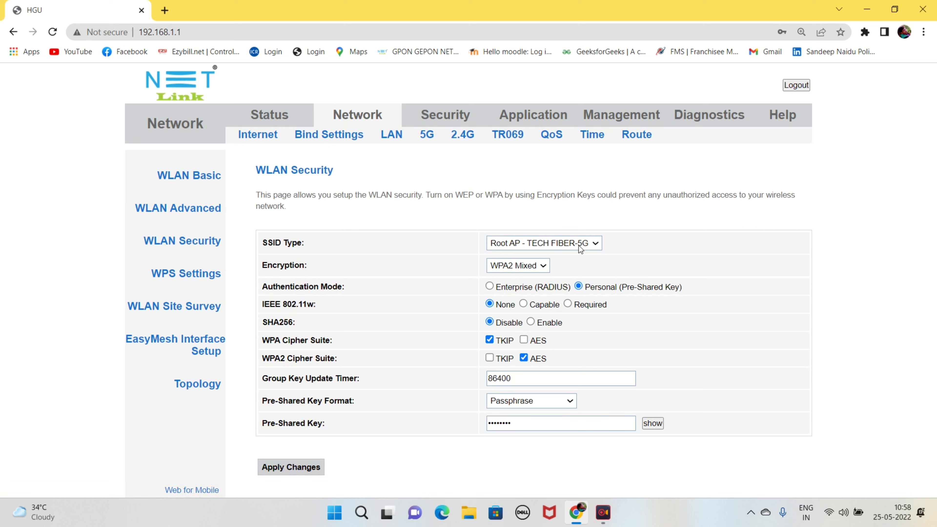
pyautogui.click(531, 247)
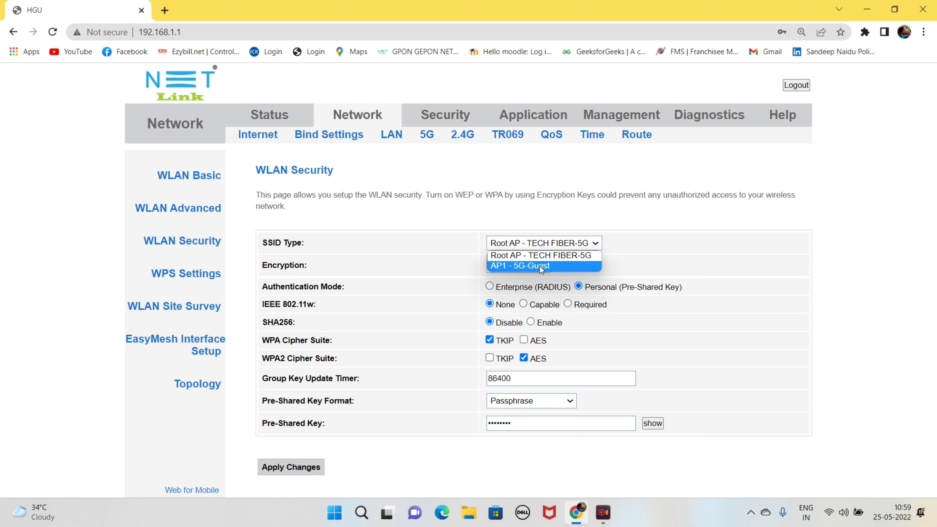
pyautogui.click(560, 269)
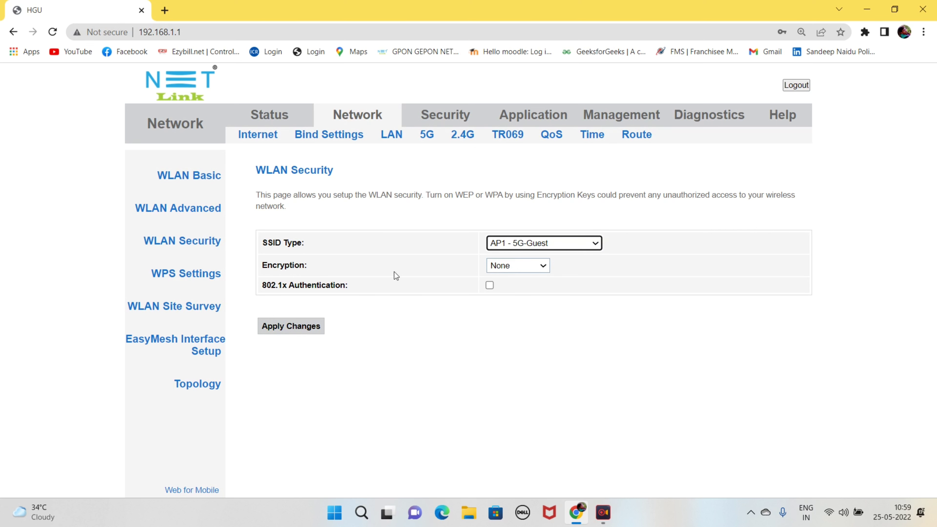
pyautogui.click(542, 265)
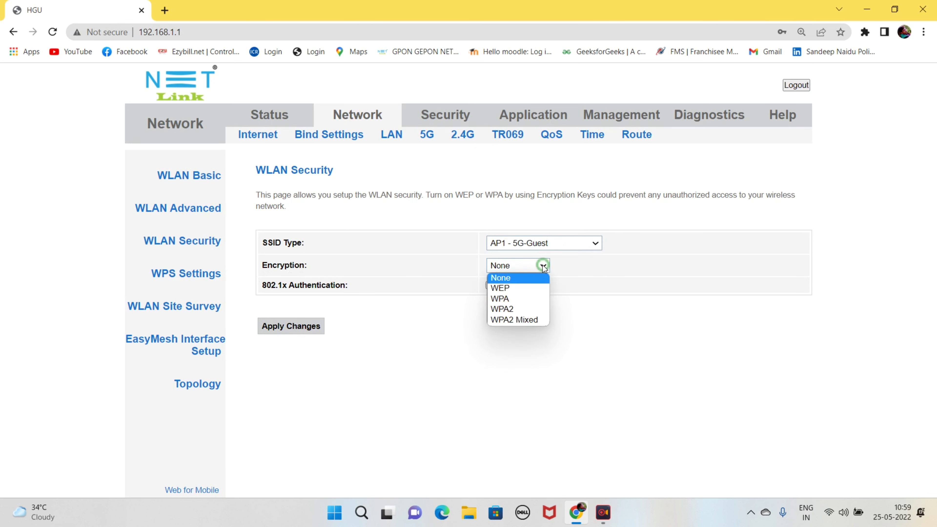
pyautogui.click(537, 319)
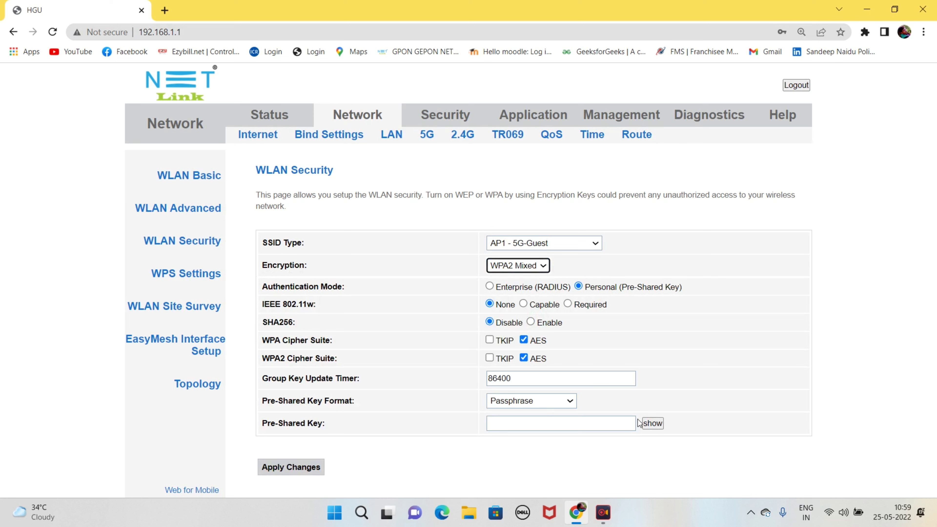
# Step: Enter the pre-shared passphrase, apply the changes, and dismiss Chrome's breached-password warning
pyautogui.click(517, 423)
pyautogui.write('••••••••')
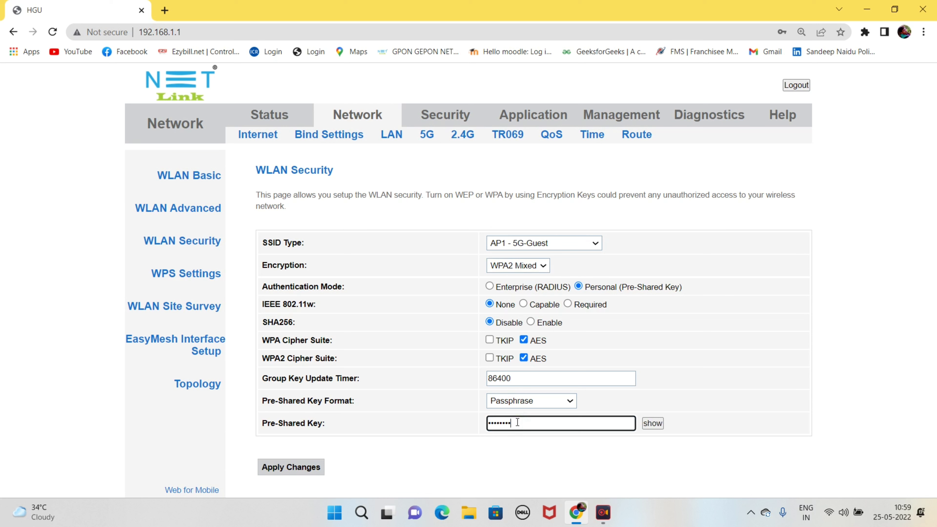
pyautogui.write('•')
pyautogui.click(309, 466)
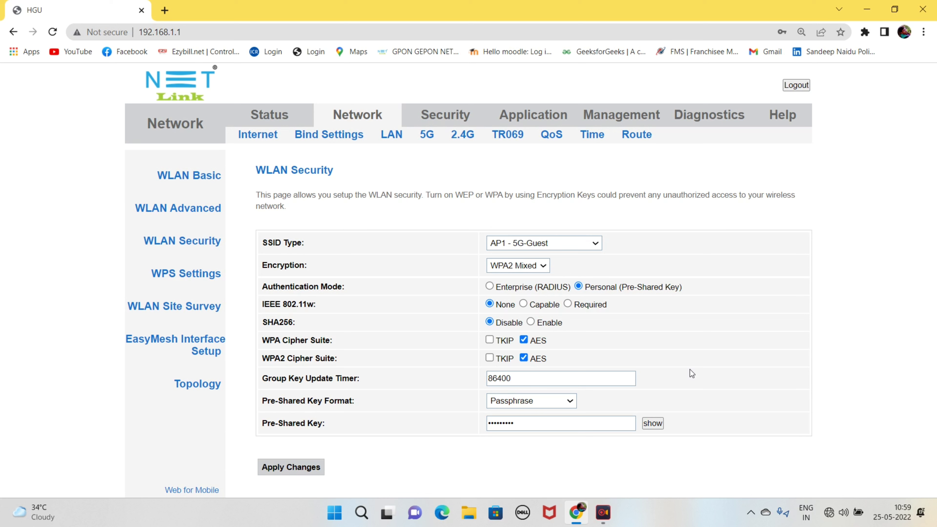
pyautogui.press('Return')
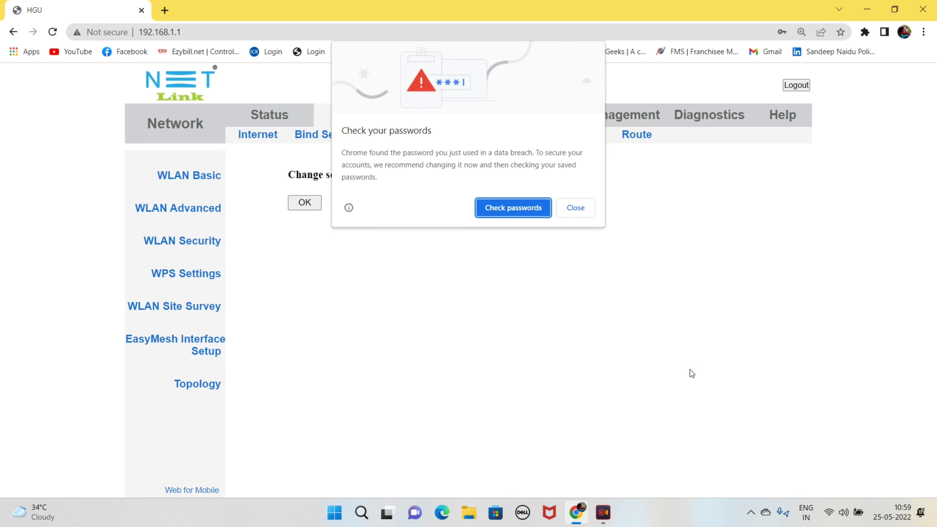
pyautogui.click(575, 207)
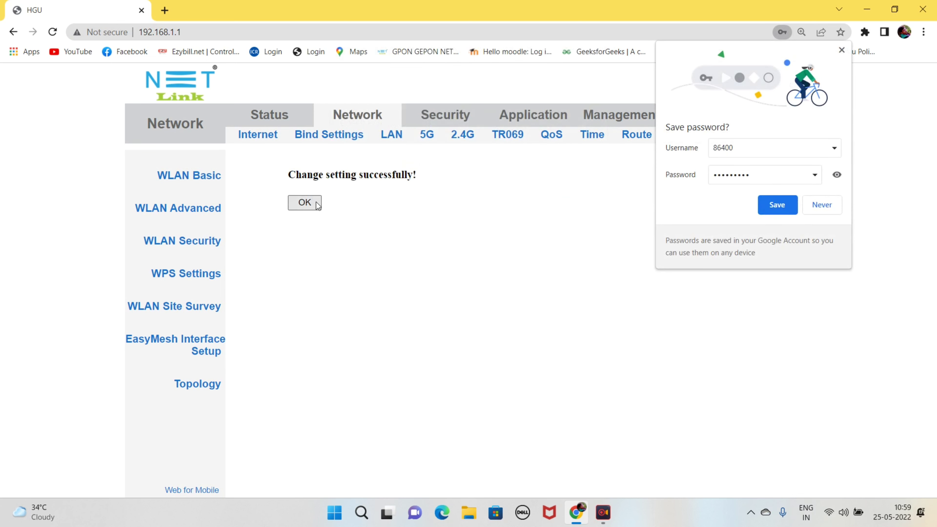
# Step: Decline saving the passphrase, check 5G-Guest in the Wi-Fi list, then open the 2.4 GHz WLAN Basic page
pyautogui.click(821, 204)
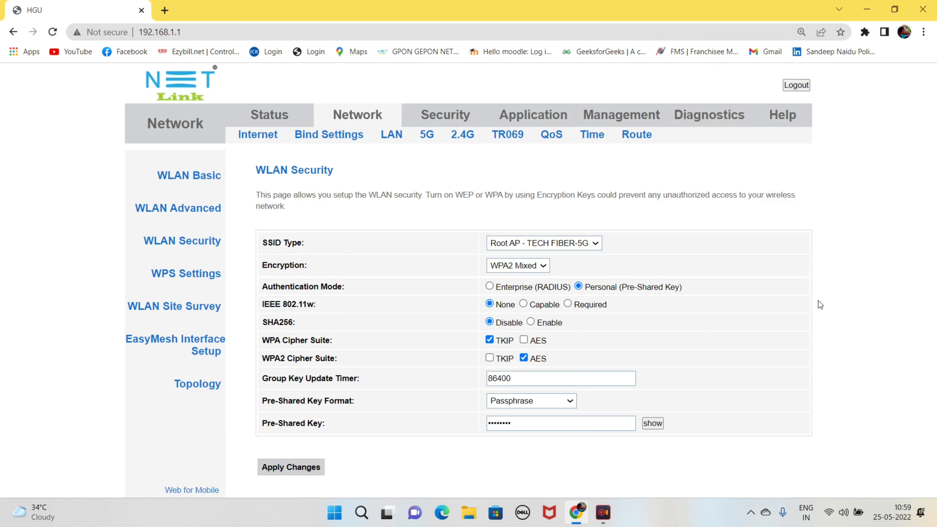
pyautogui.click(829, 511)
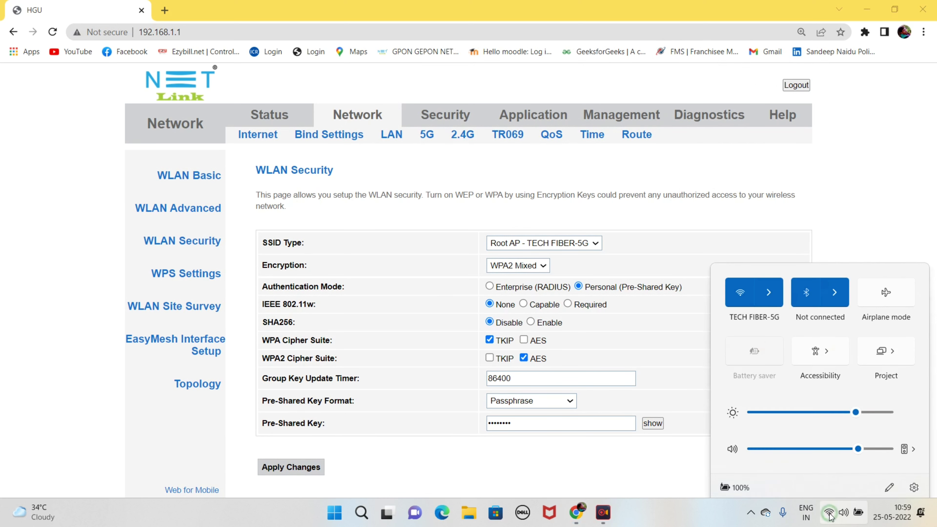
pyautogui.click(769, 280)
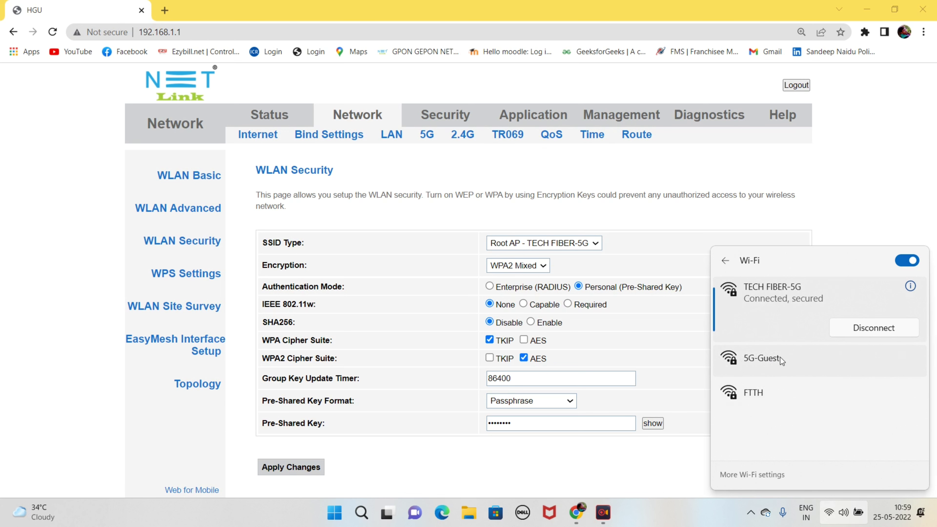
pyautogui.click(464, 137)
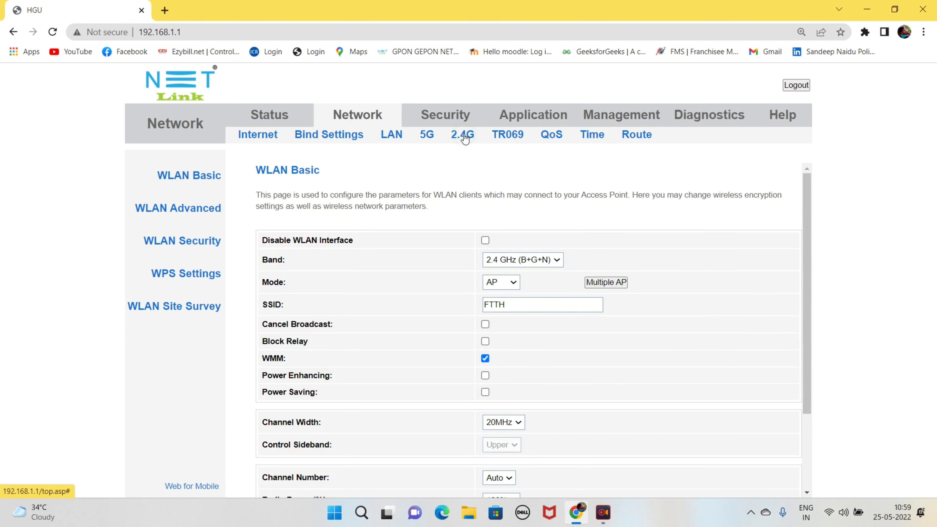
# Step: Under 2.4 GHz Multiple AP, enable AP1 named 2.4G-Guest, apply, and confirm the success message
pyautogui.click(615, 283)
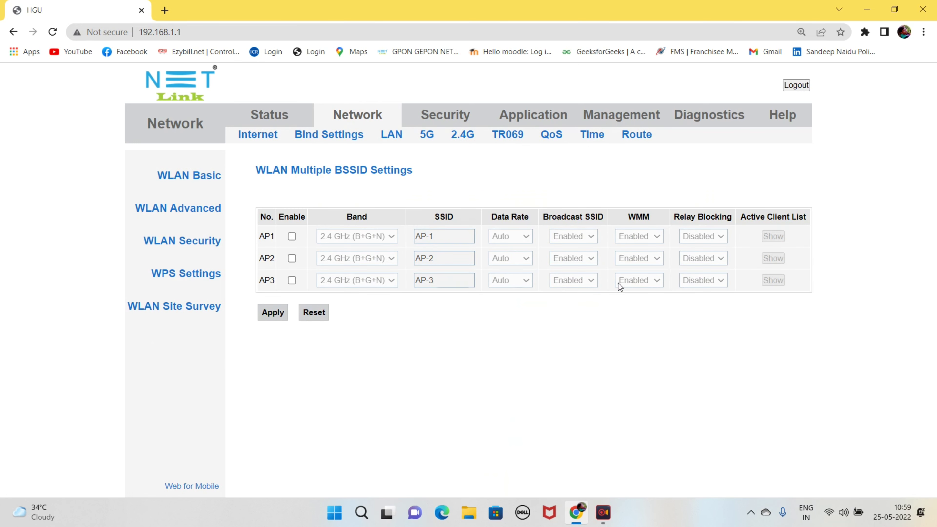
pyautogui.click(292, 236)
pyautogui.moveTo(475, 237); pyautogui.dragTo(391, 239)
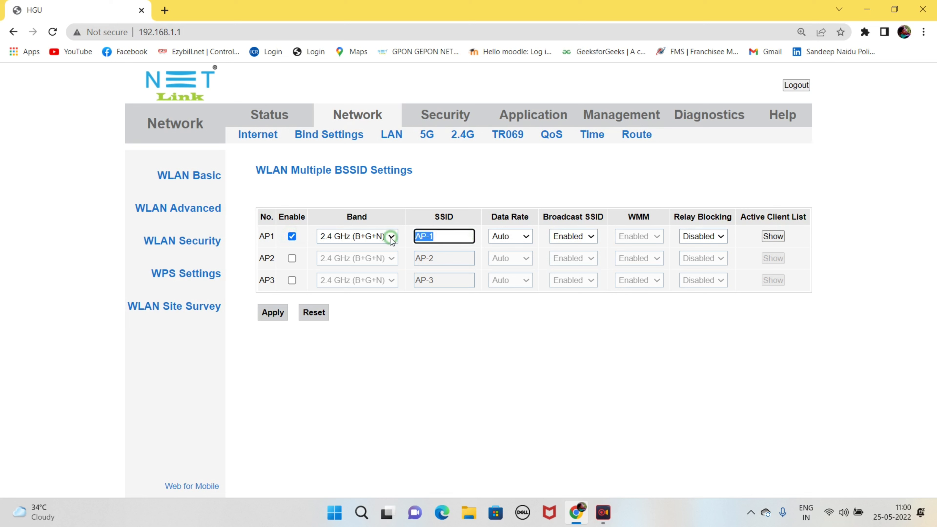
pyautogui.write('2.4G-Guest')
pyautogui.click(274, 314)
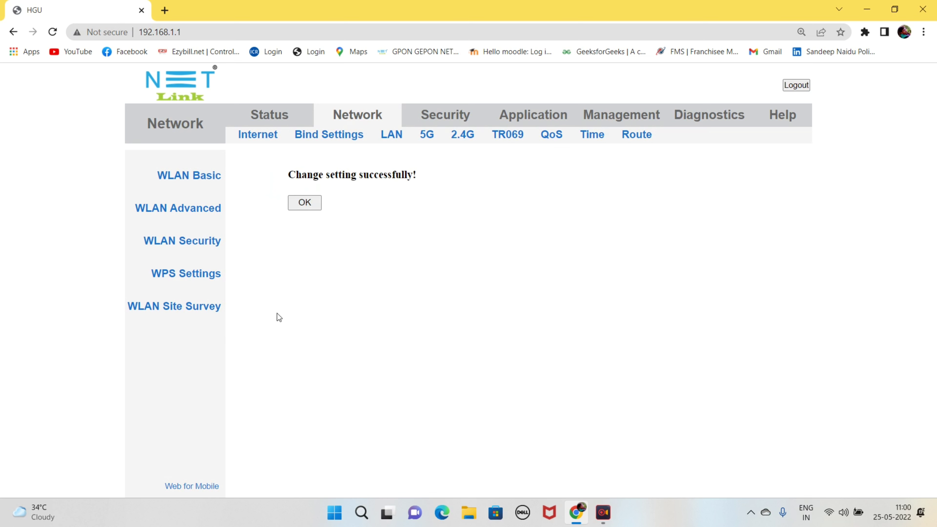
pyautogui.click(309, 203)
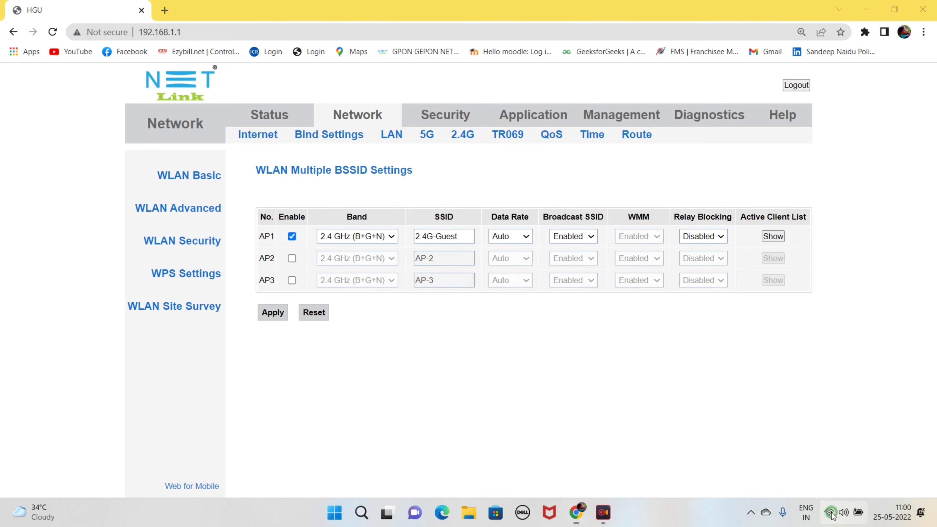
pyautogui.click(832, 515)
pyautogui.click(774, 279)
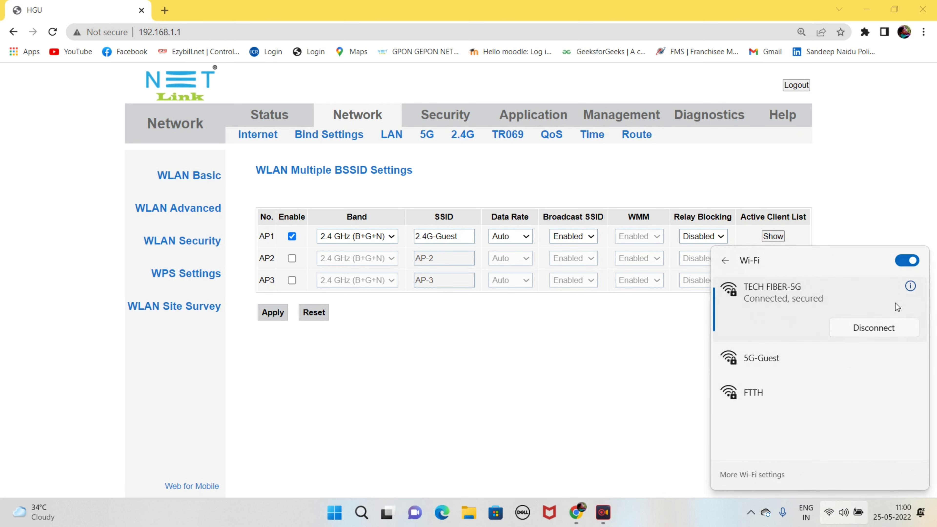
pyautogui.click(904, 262)
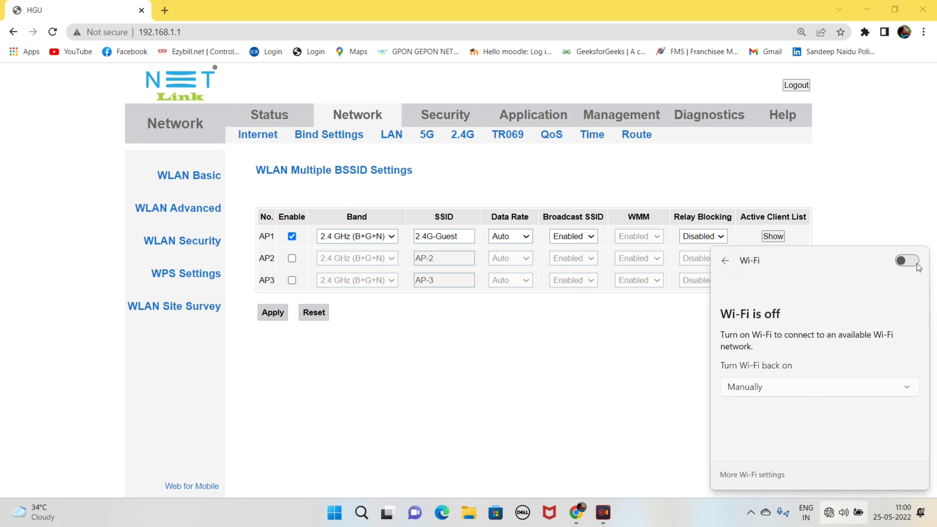
pyautogui.click(916, 263)
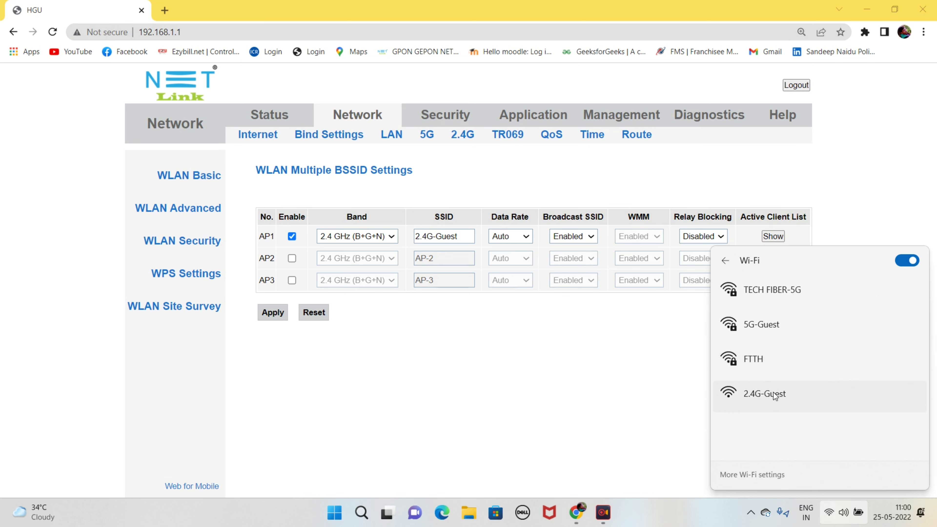
pyautogui.click(603, 400)
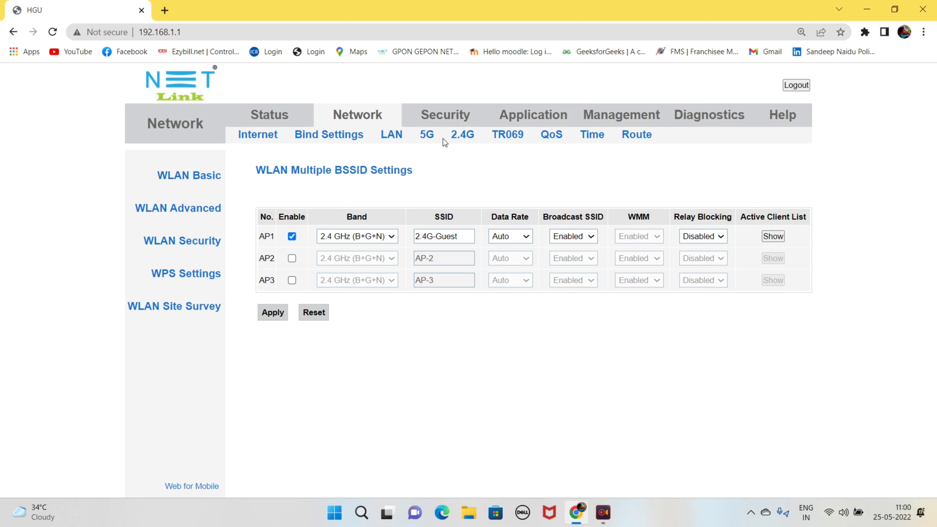
# Step: In WLAN Security, select SSID AP1 - 2.4G-Guest and set encryption to WPA2 Mixed
pyautogui.click(198, 246)
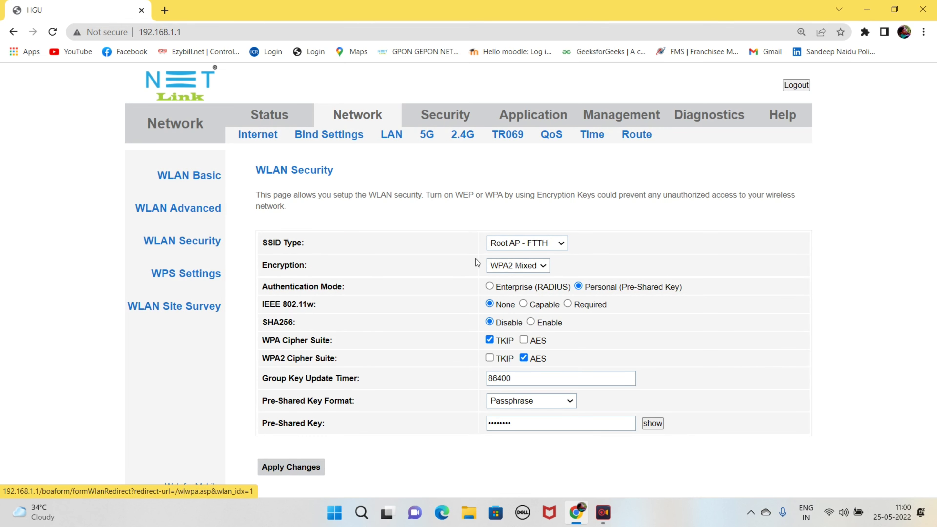
pyautogui.click(563, 244)
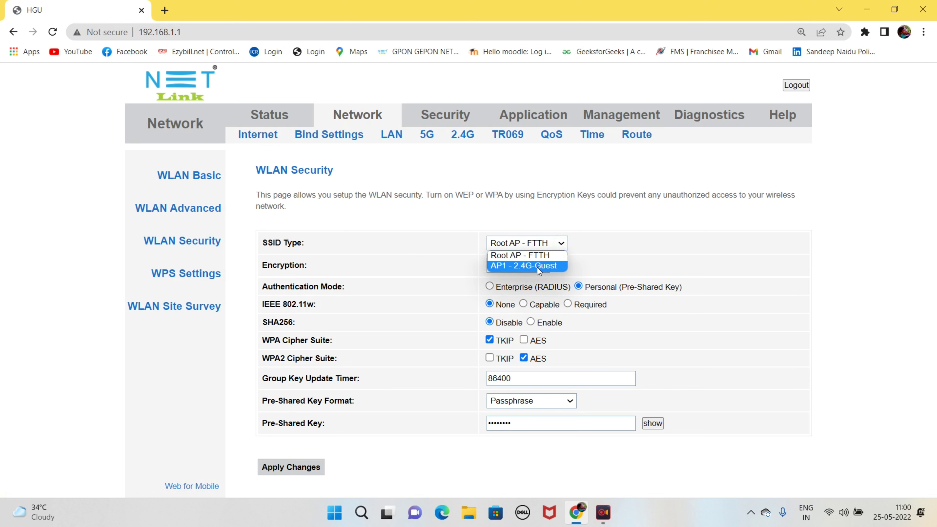
pyautogui.click(545, 267)
pyautogui.click(545, 265)
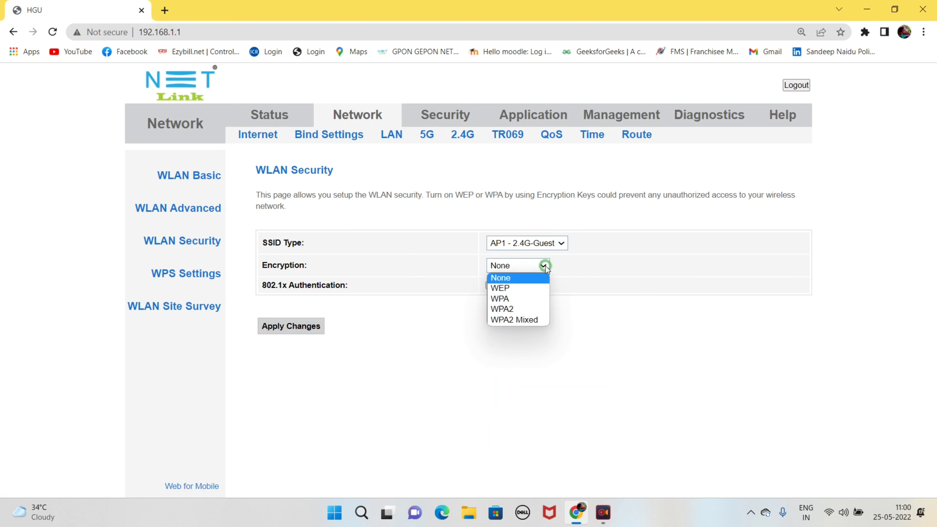
pyautogui.click(525, 321)
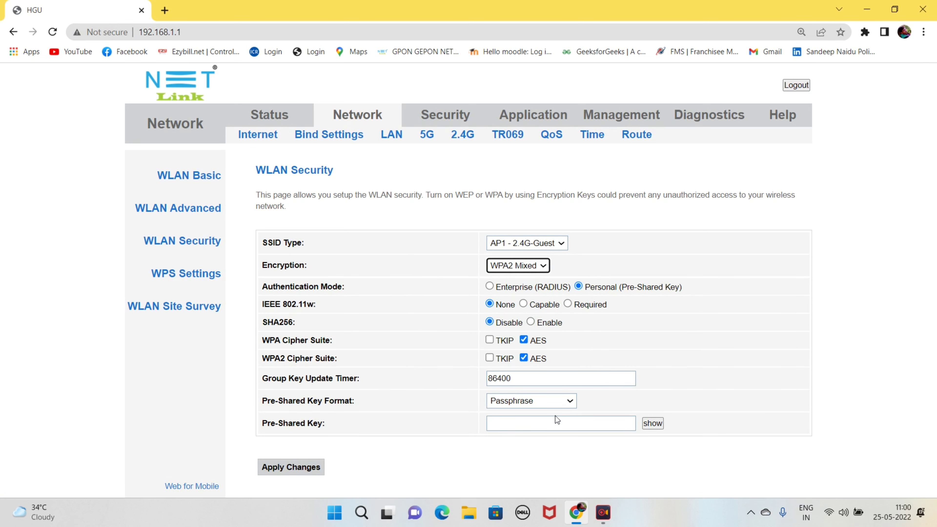
# Step: Enter the pre-shared passphrase, apply, clear Chrome's password prompts, and open the Windows Wi-Fi list
pyautogui.click(497, 428)
pyautogui.write('1234')
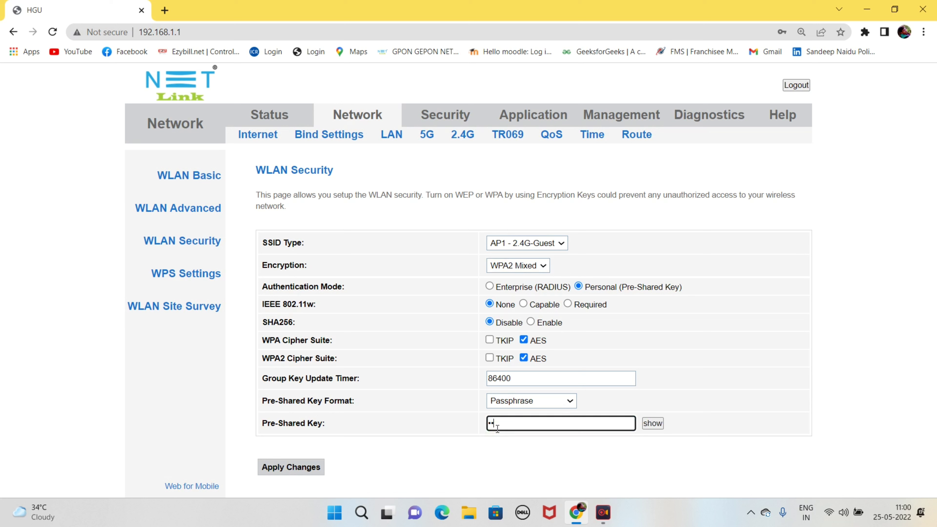
pyautogui.write('5678')
pyautogui.click(297, 468)
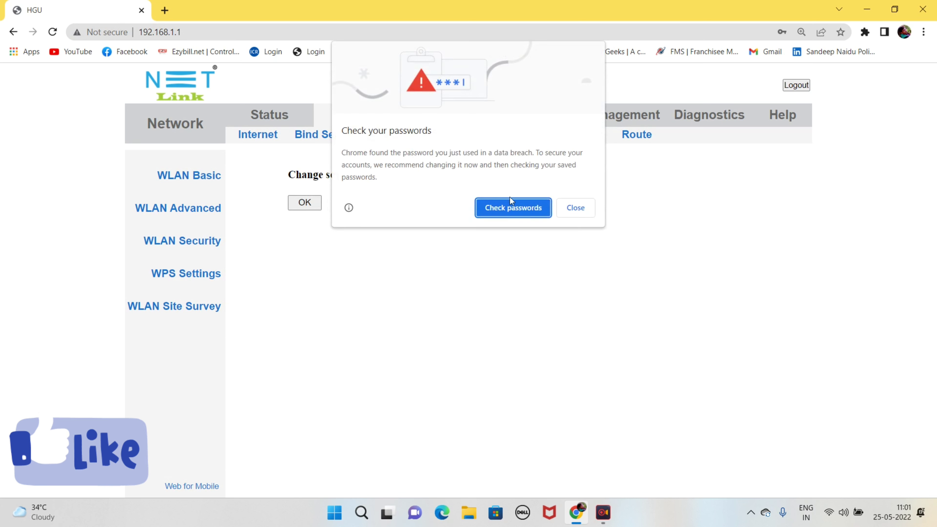
pyautogui.click(575, 207)
pyautogui.click(817, 206)
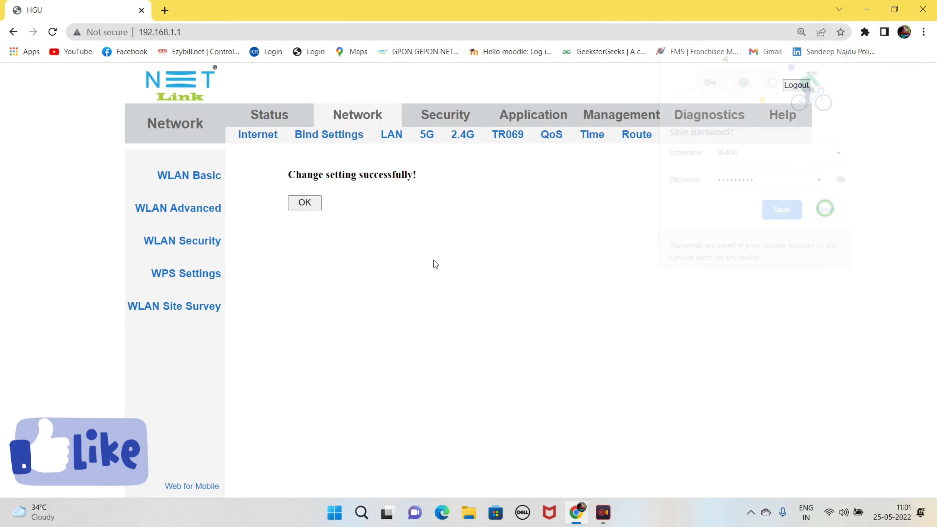
pyautogui.click(304, 205)
pyautogui.click(829, 514)
pyautogui.click(777, 286)
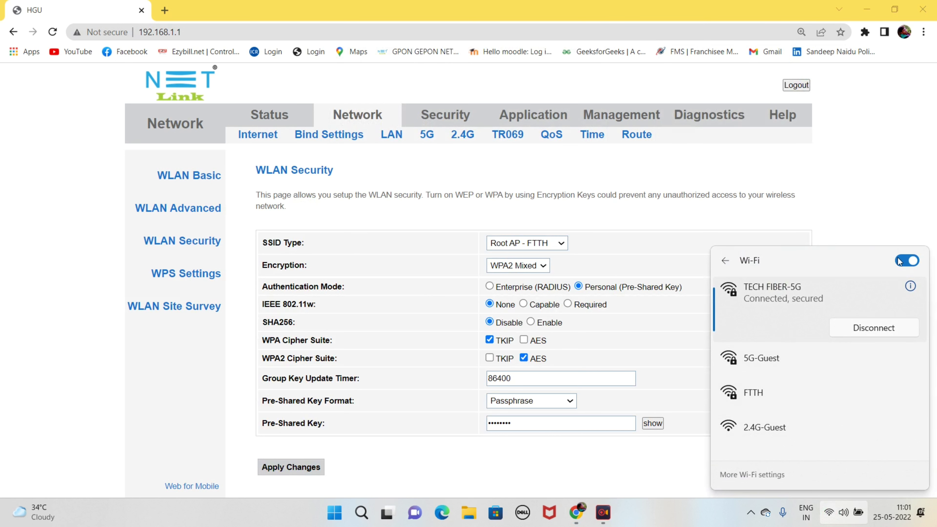
# Step: Toggle Wi-Fi off and on, confirm 2.4G-Guest and 5G-Guest both show Secured, then close the list
pyautogui.click(915, 262)
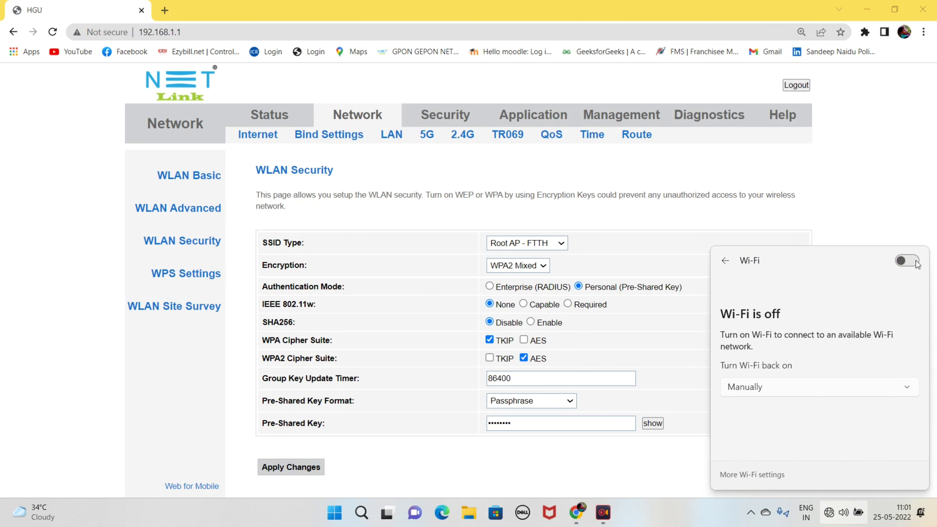
pyautogui.click(915, 261)
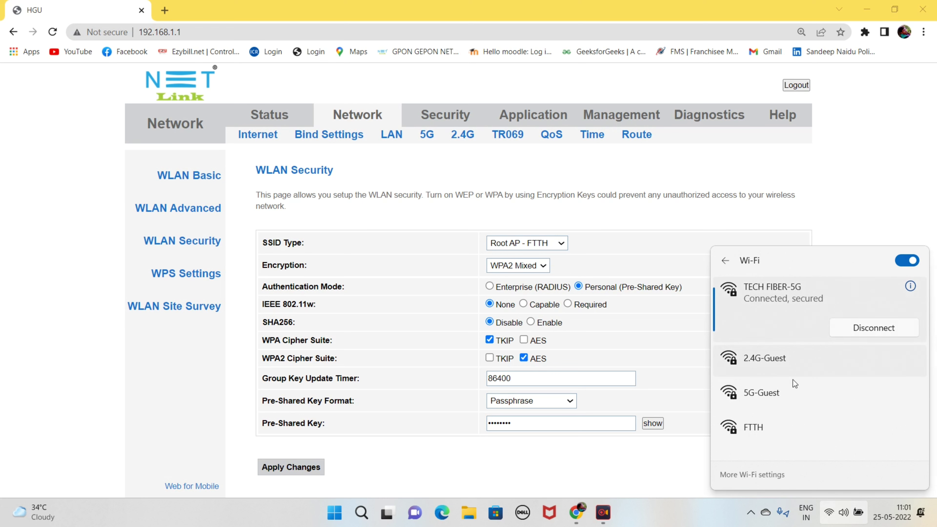
pyautogui.click(781, 358)
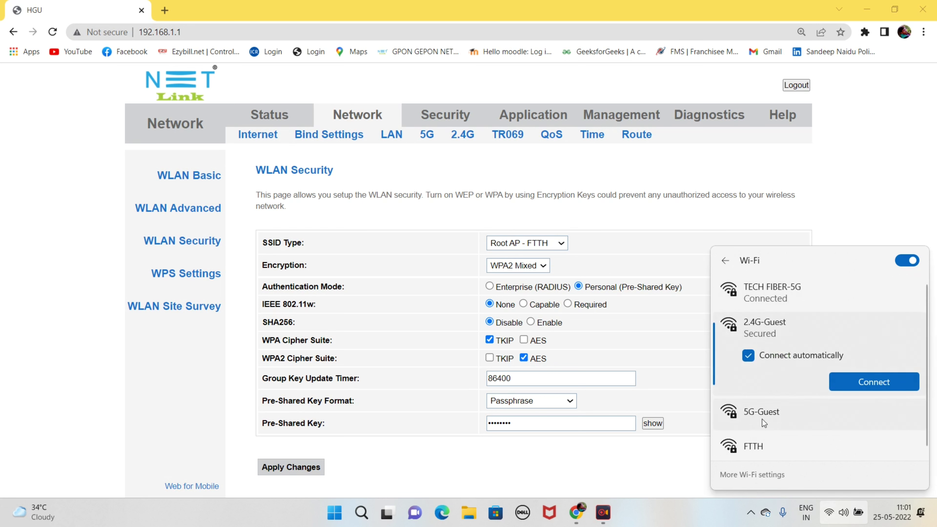
pyautogui.click(767, 414)
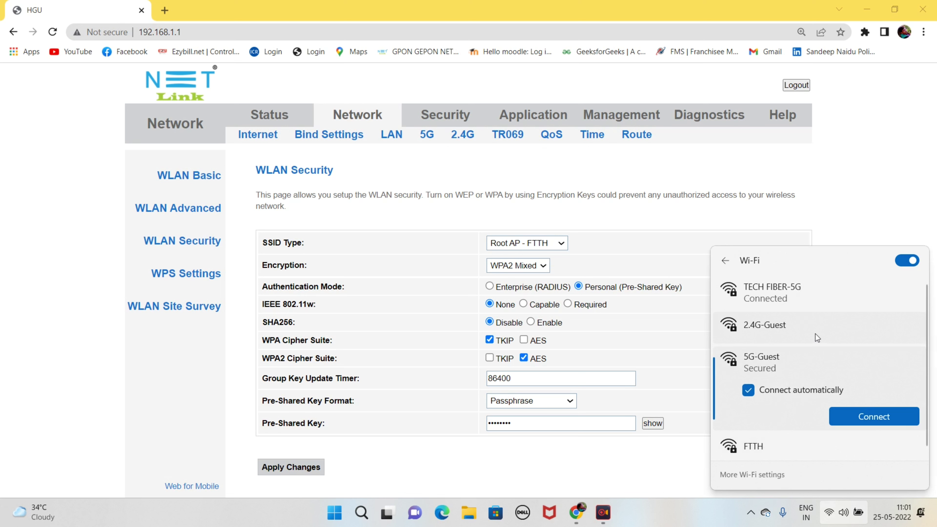
pyautogui.click(530, 466)
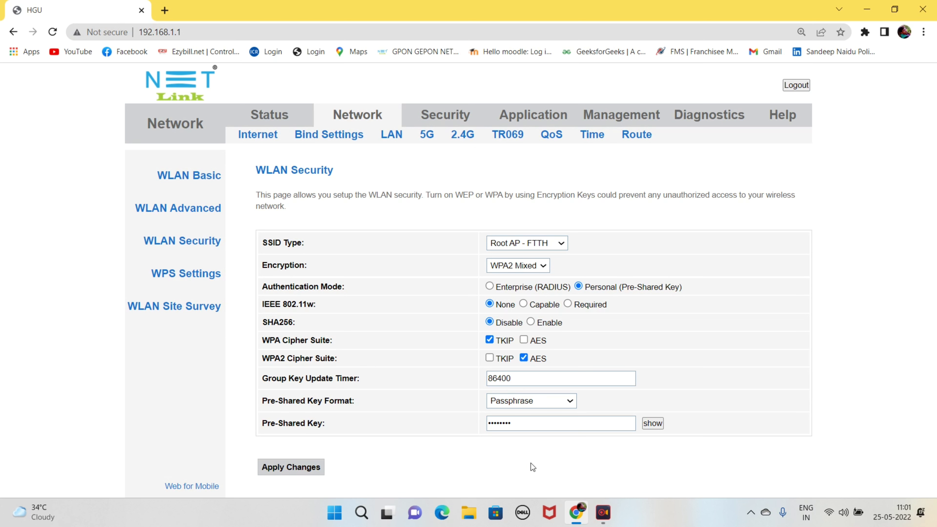
# Step: Untick Enable for 5 GHz AP1 (5G-Guest) under Multiple AP and acknowledge the saved change
pyautogui.click(428, 136)
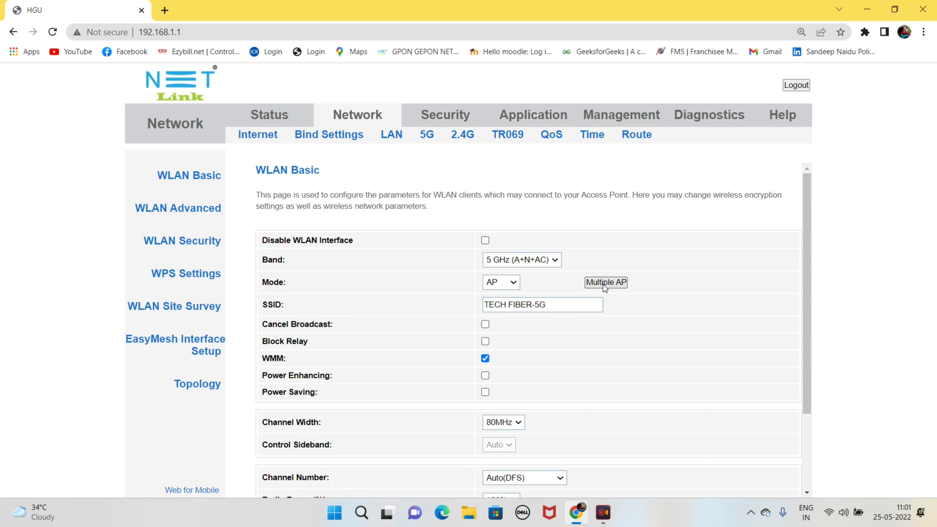
pyautogui.click(603, 283)
pyautogui.click(291, 237)
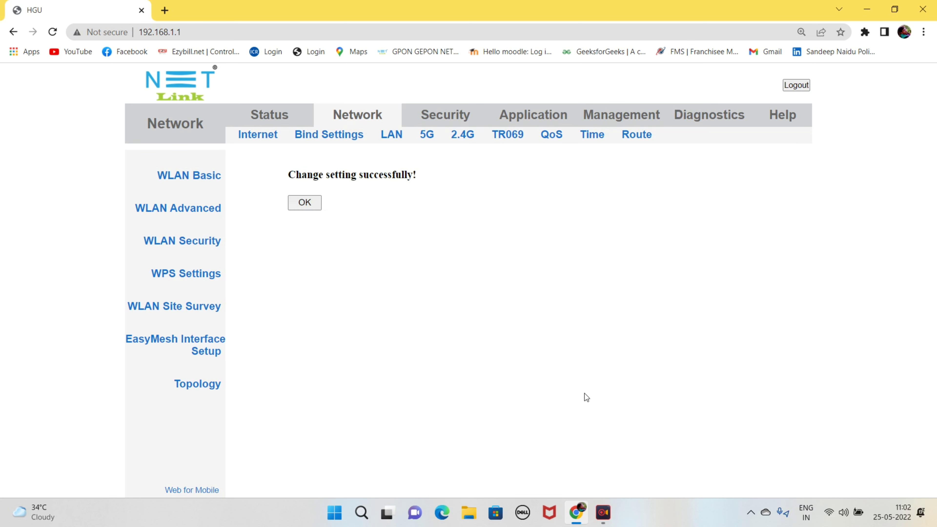
pyautogui.click(299, 202)
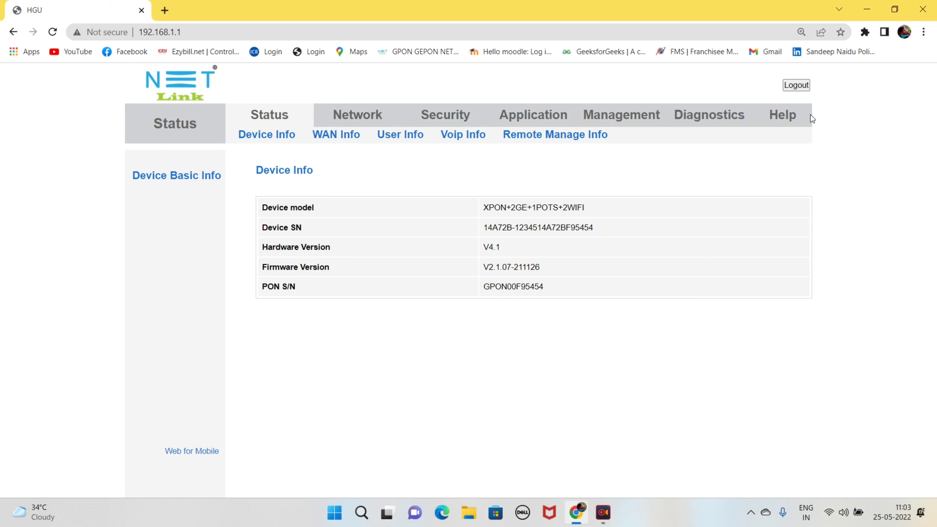
# Step: Log out of the router admin session using Logout at the top right
pyautogui.click(796, 85)
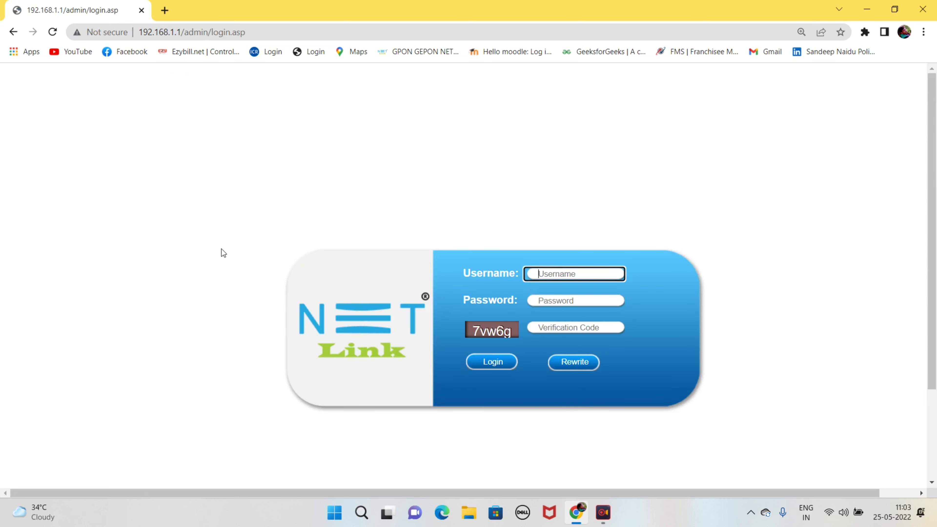